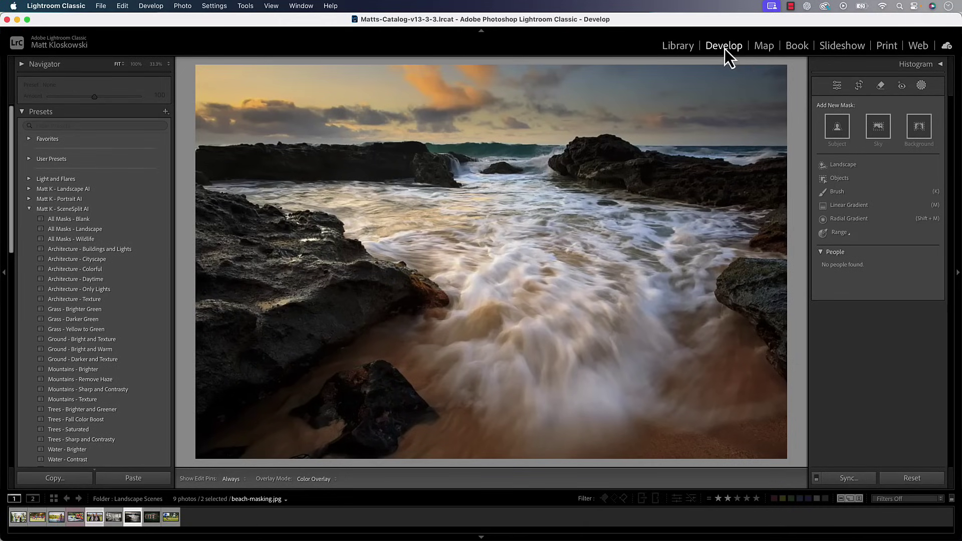
Reopen the masking tools, then start and cancel a new Landscape AI mask
{"action": "left_click", "coordinate": [924, 87]}
{"action": "left_click", "coordinate": [921, 86]}
{"action": "left_click", "coordinate": [835, 167]}
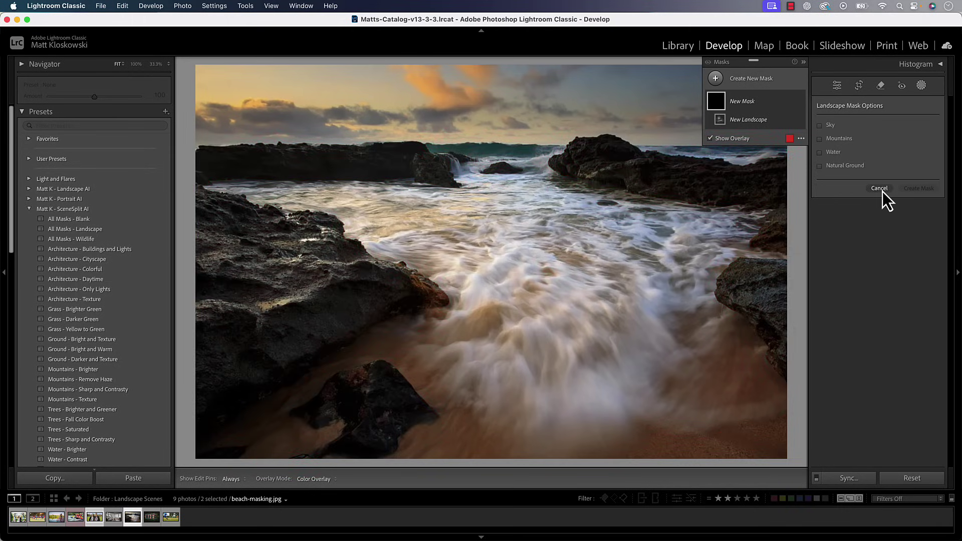
{"action": "left_click", "coordinate": [879, 189]}
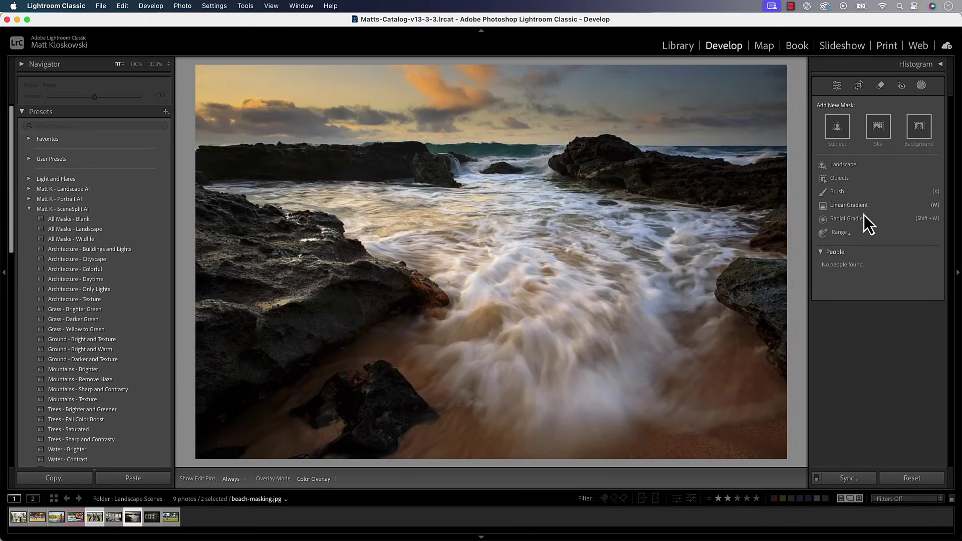
Glance at the couple portrait, return to the beach photo, and apply All Masks - Blank
{"action": "key", "text": "Left"}
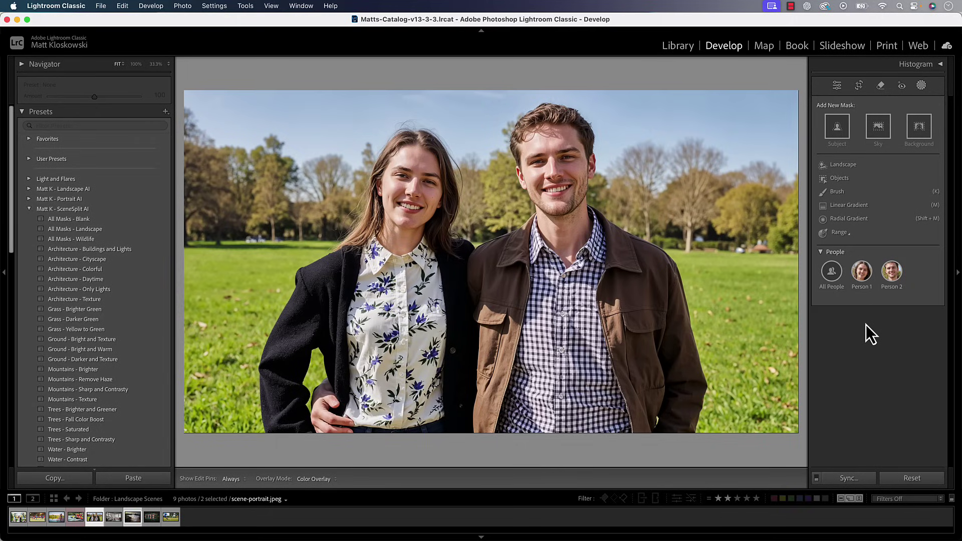
{"action": "key", "text": "Right"}
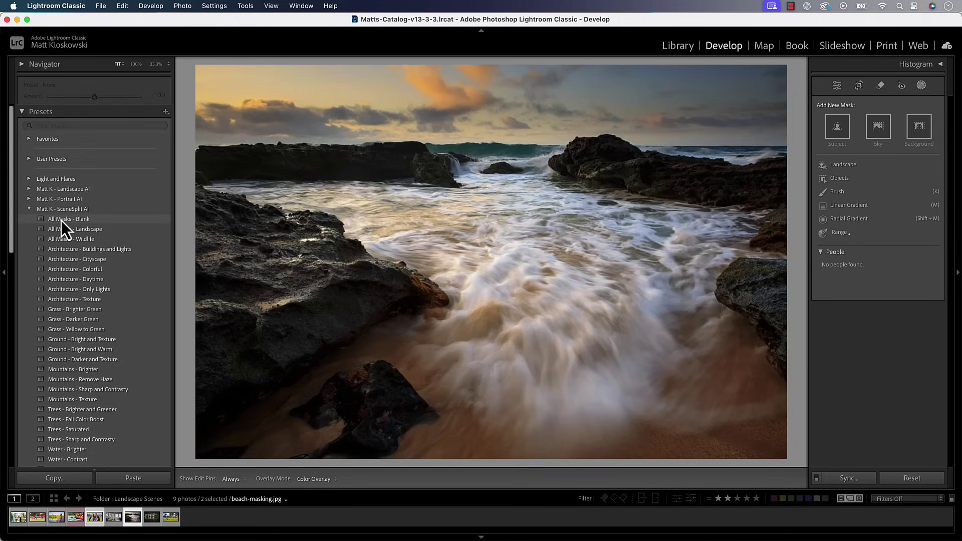
{"action": "scroll", "coordinate": [72, 212], "scroll_direction": "down", "scroll_amount": 3}
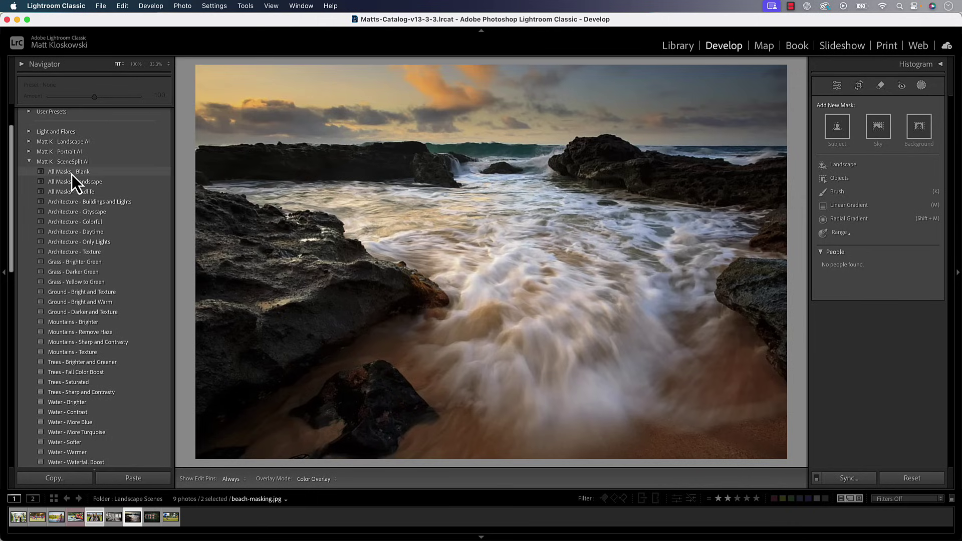
{"action": "left_click", "coordinate": [71, 173]}
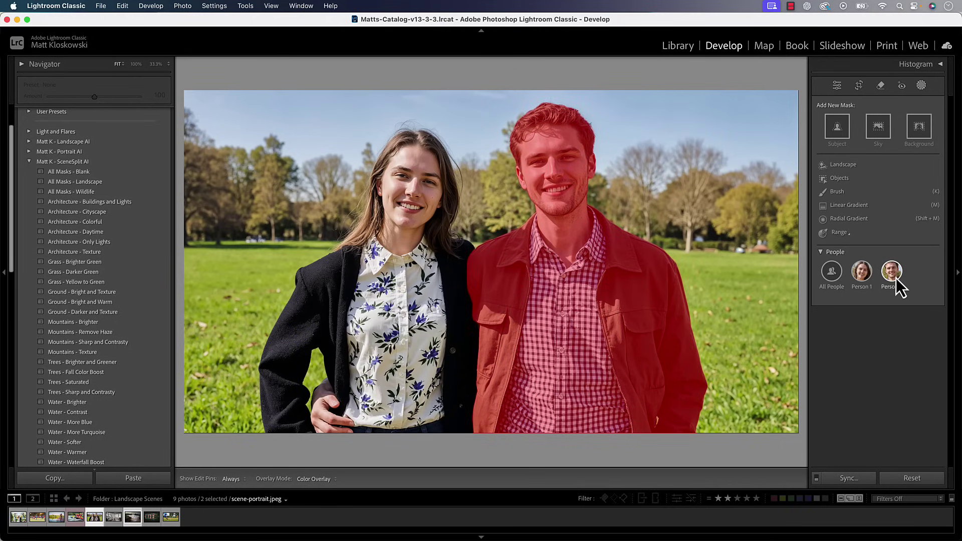
Expand the Matt K - Portrait AI folder and apply its All Masks preset to the portrait
{"action": "left_click", "coordinate": [28, 151]}
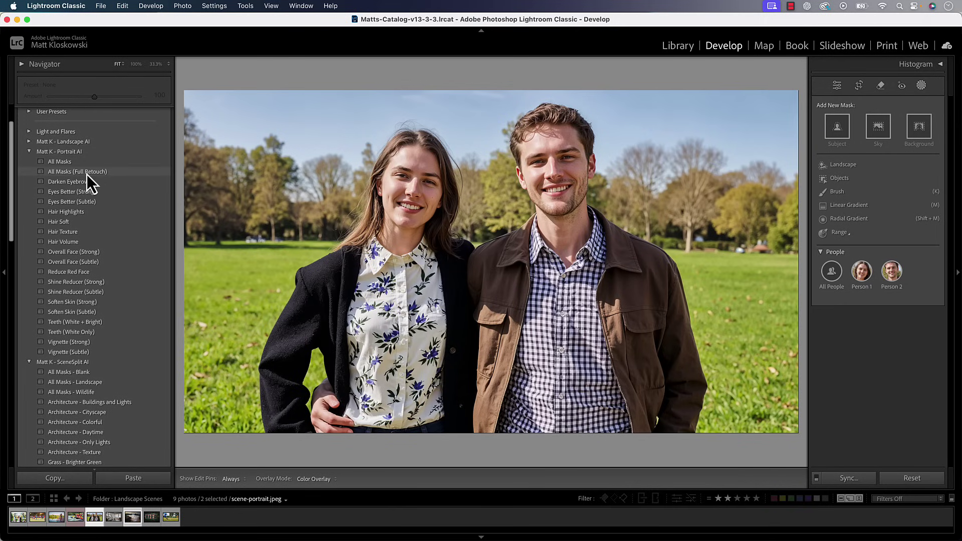
{"action": "left_click", "coordinate": [59, 162]}
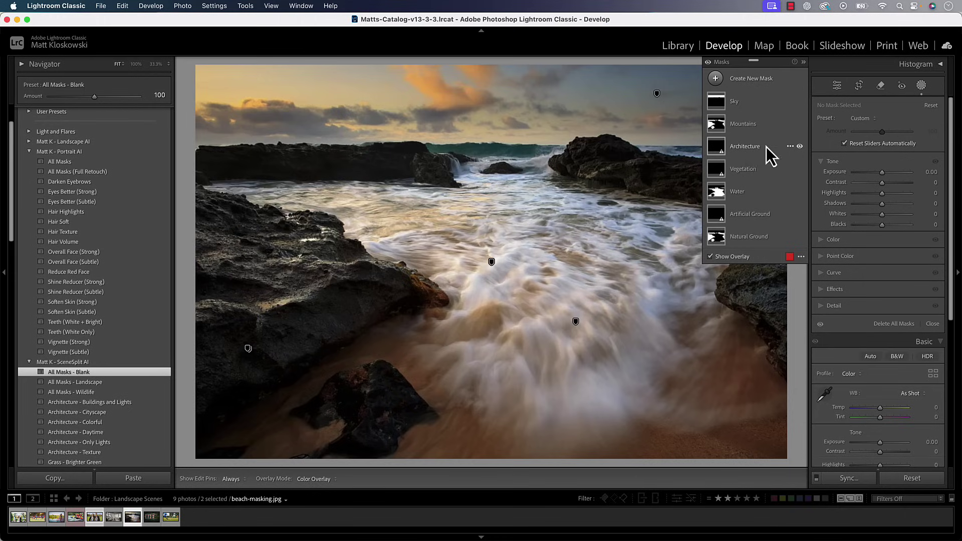
From the Architecture mask's menu, delete all empty masks, then delete every remaining mask
{"action": "left_click", "coordinate": [787, 146]}
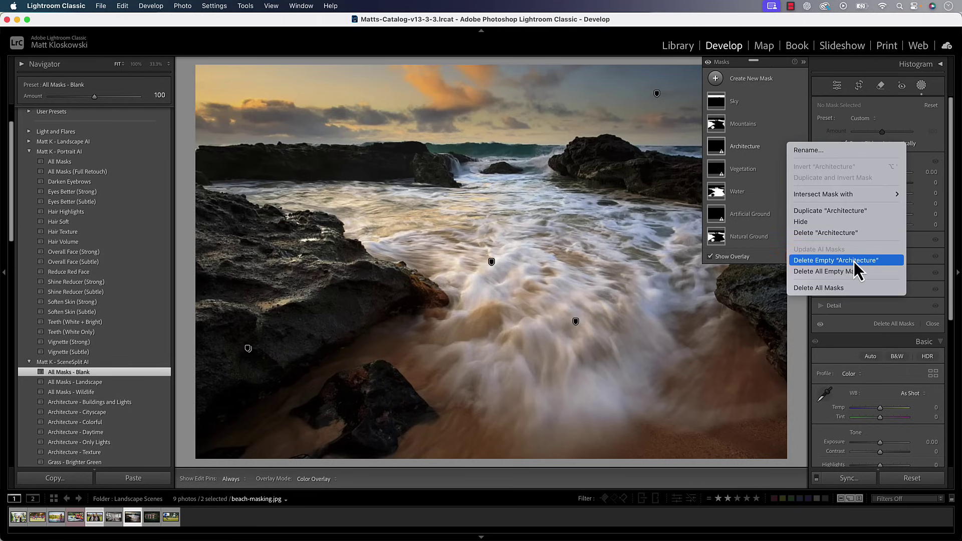
{"action": "left_click", "coordinate": [828, 275]}
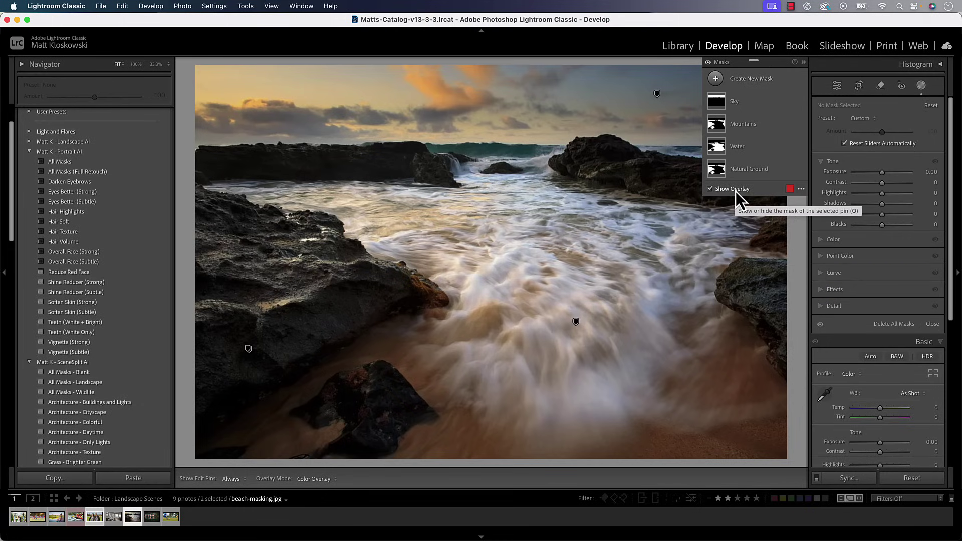
{"action": "left_click", "coordinate": [885, 324]}
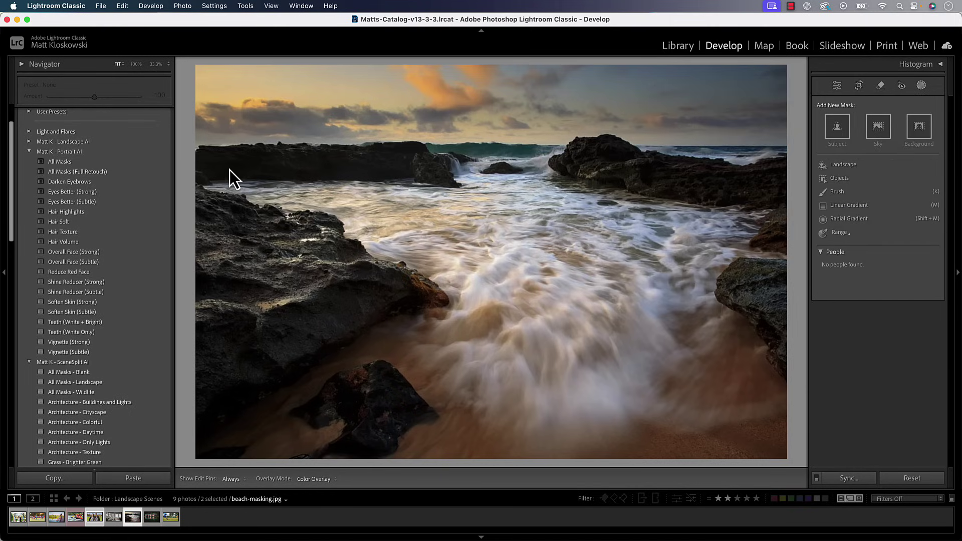
Apply the Matt K - SceneSplit AI 'All Masks - Landscape' preset to the beach photo
{"action": "scroll", "coordinate": [94, 277], "scroll_direction": "down", "scroll_amount": 5}
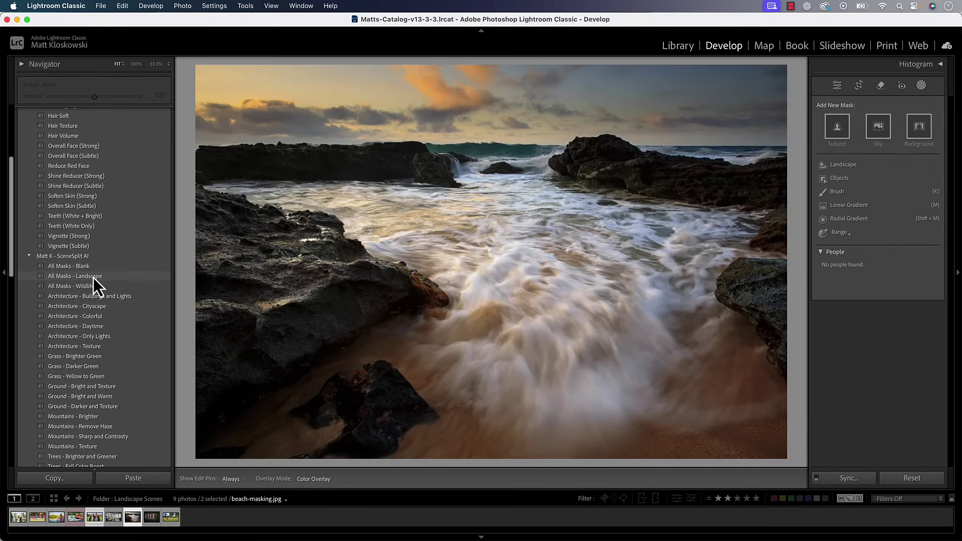
{"action": "left_click", "coordinate": [93, 278]}
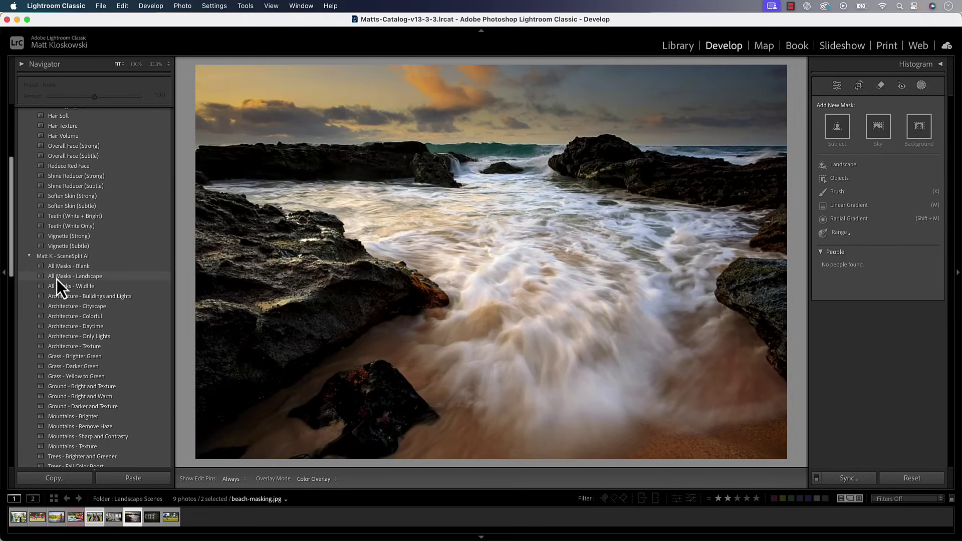
{"action": "scroll", "coordinate": [56, 278], "scroll_direction": "down", "scroll_amount": 3}
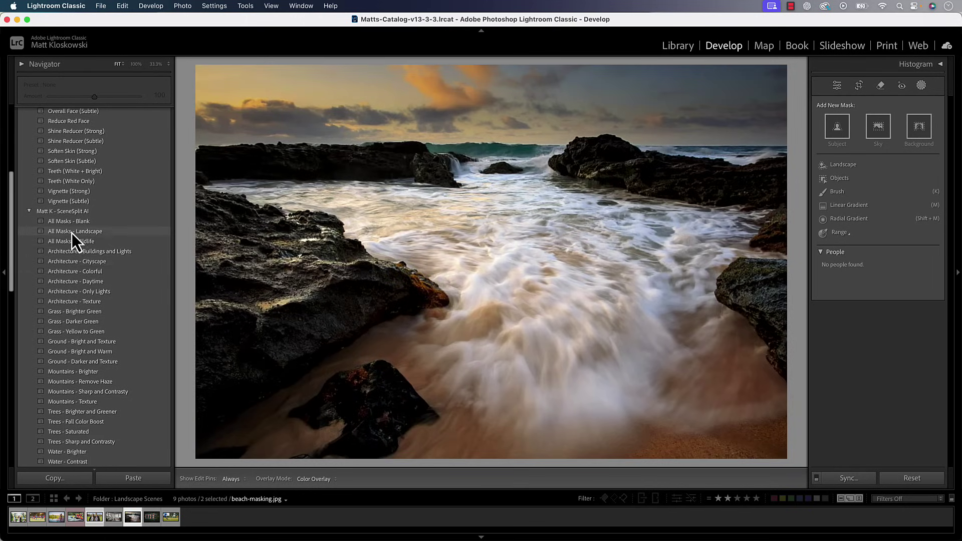
{"action": "left_click", "coordinate": [61, 234]}
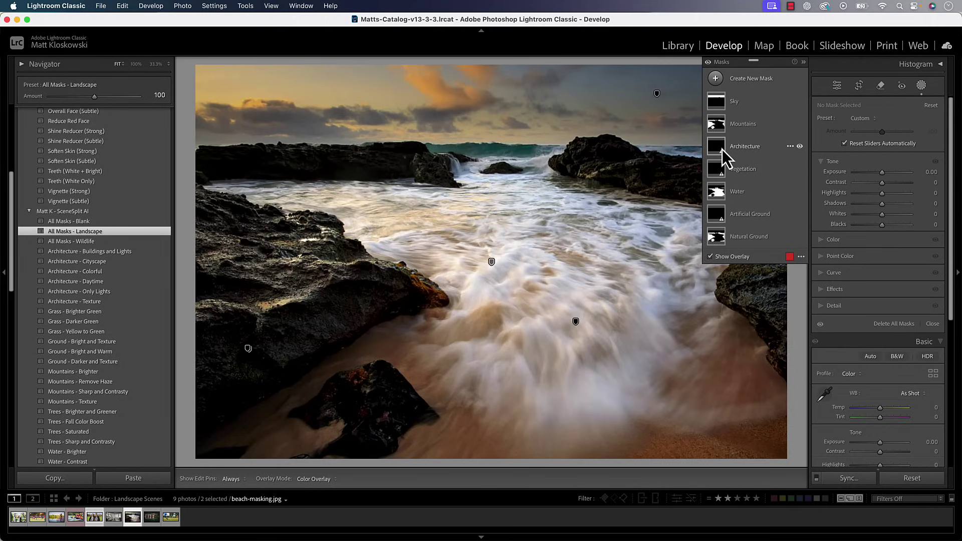
Select the Architecture mask and expand it to inspect its component
{"action": "left_click", "coordinate": [790, 147]}
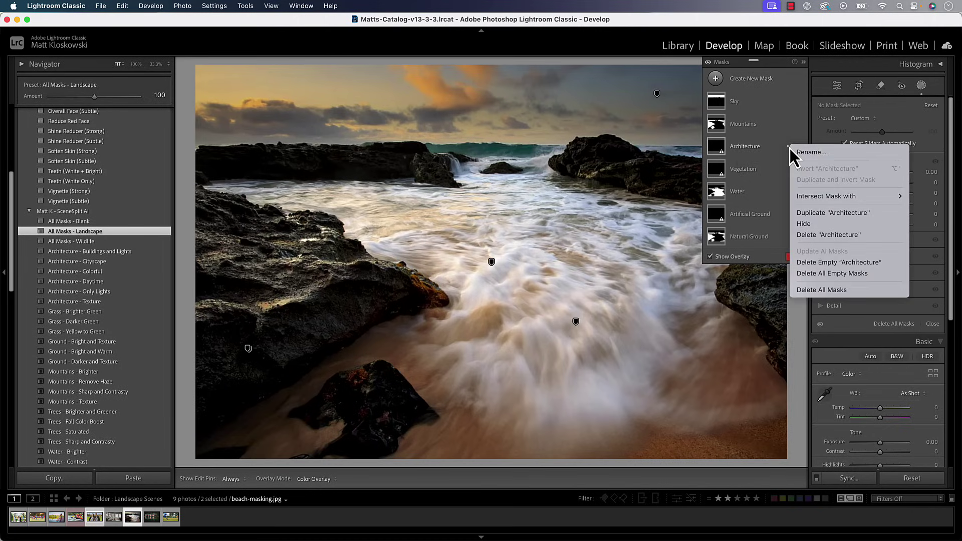
{"action": "left_click", "coordinate": [715, 151]}
{"action": "left_click", "coordinate": [717, 148]}
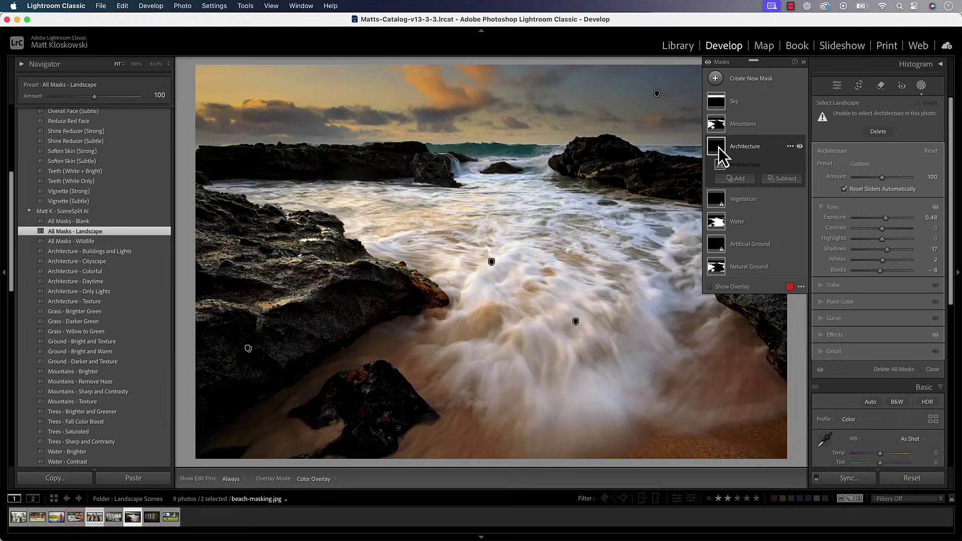
{"action": "left_click", "coordinate": [718, 146]}
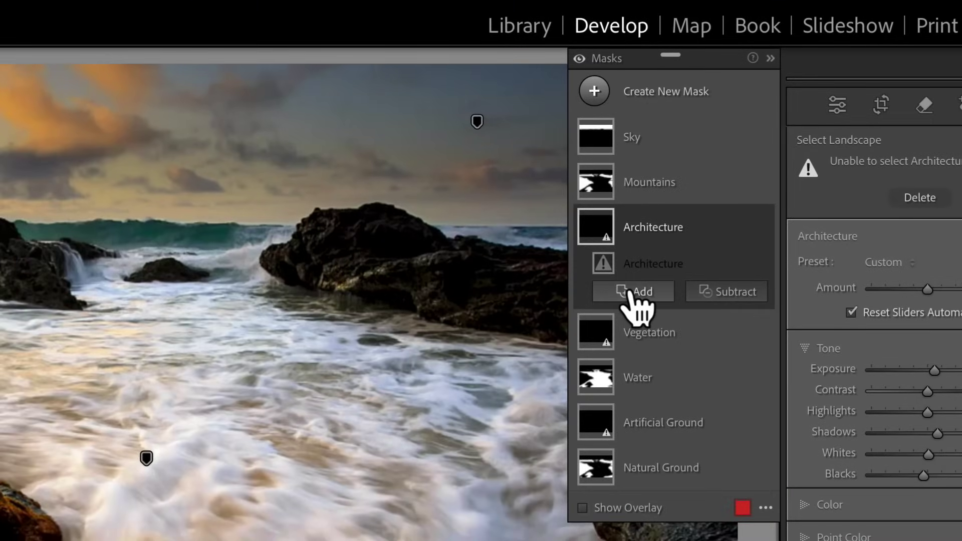
{"action": "left_click", "coordinate": [596, 235]}
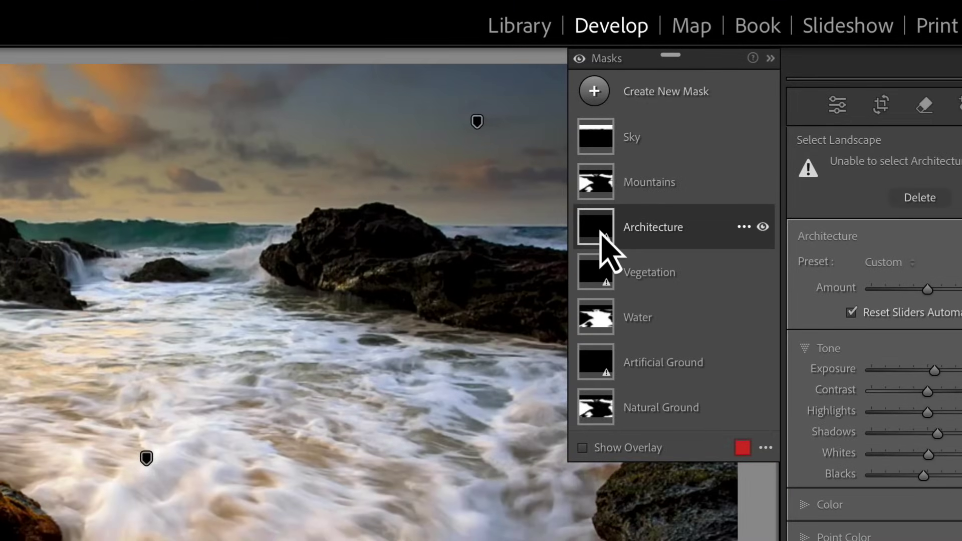
{"action": "left_click", "coordinate": [600, 234]}
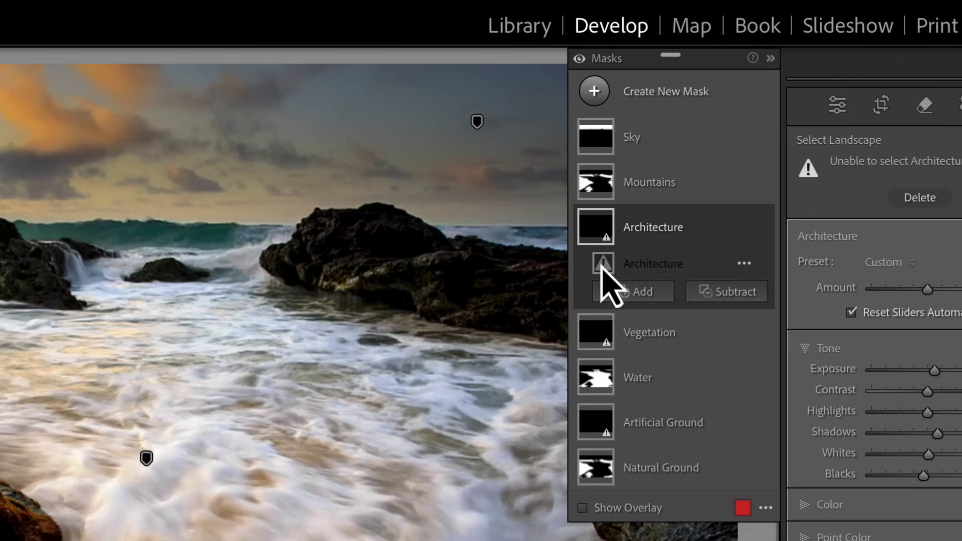
Remove the empty Architecture, Vegetation and Artificial Ground masks with Delete All Empty Masks
{"action": "left_click", "coordinate": [742, 263]}
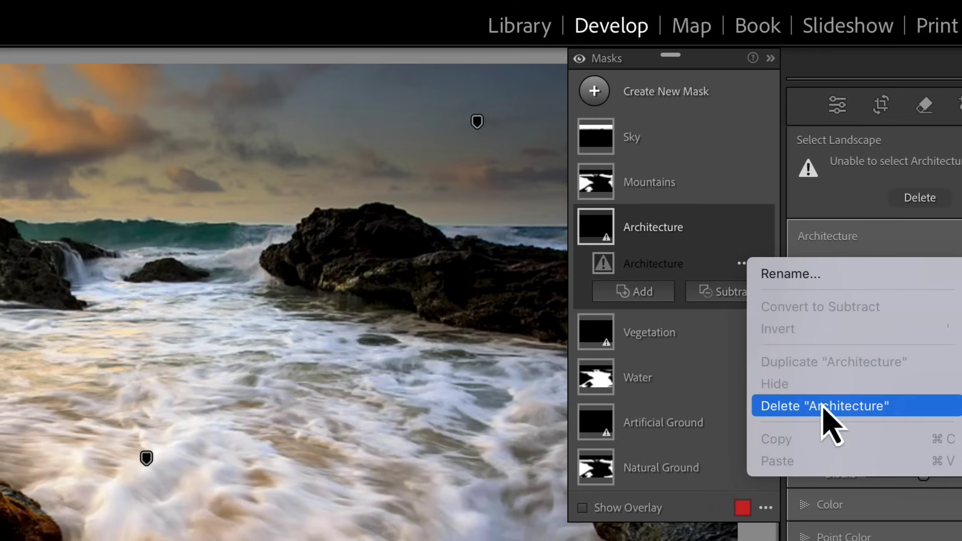
{"action": "left_click", "coordinate": [674, 253]}
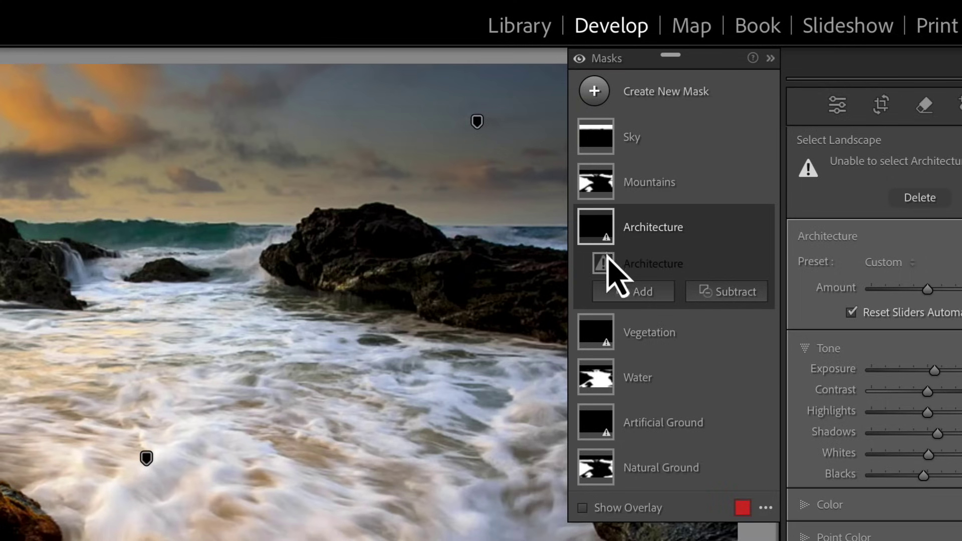
{"action": "left_click", "coordinate": [598, 231]}
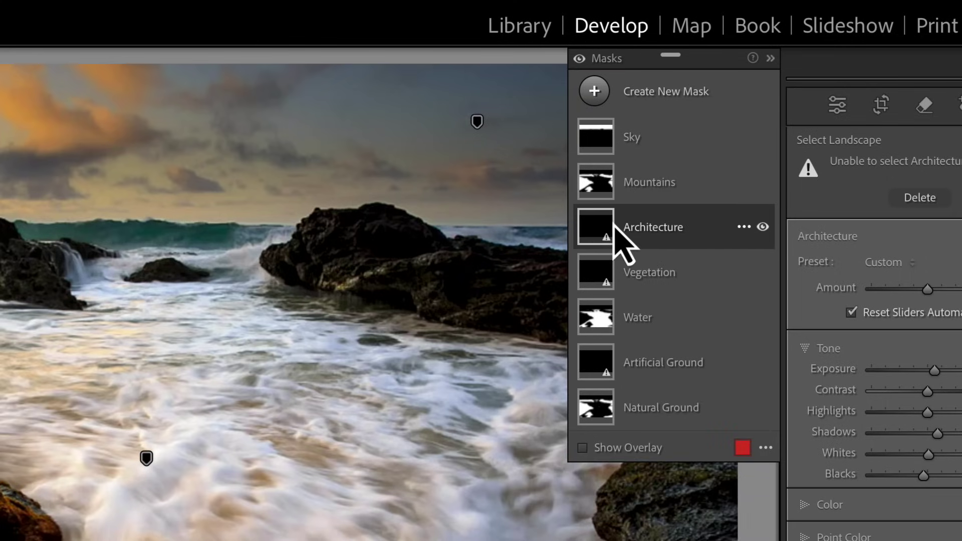
{"action": "left_click", "coordinate": [744, 226]}
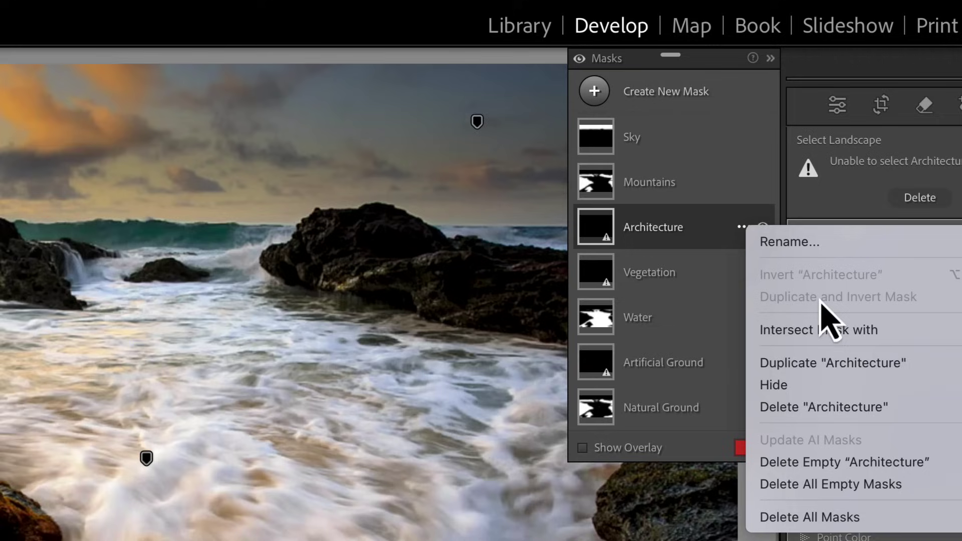
{"action": "left_click", "coordinate": [824, 485]}
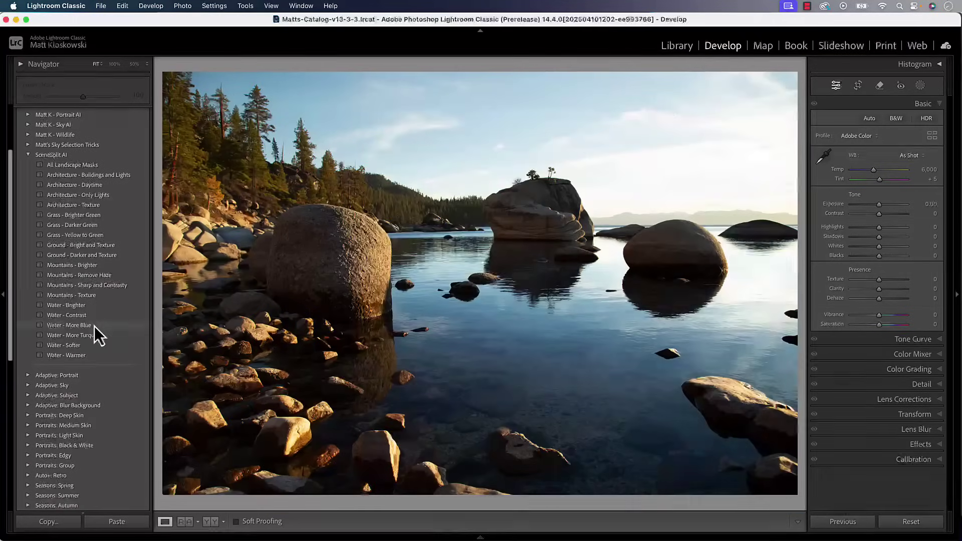
Create Landscape AI masks on the lake photo and select the Vegetation mask
{"action": "left_click", "coordinate": [920, 85]}
{"action": "left_click", "coordinate": [820, 193]}
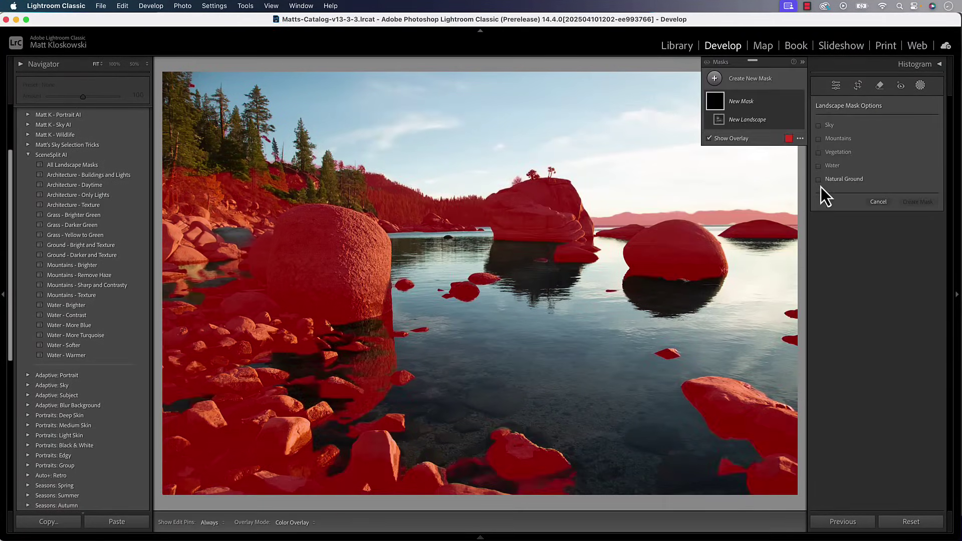
{"action": "left_click", "coordinate": [822, 191]}
{"action": "left_click", "coordinate": [721, 147]}
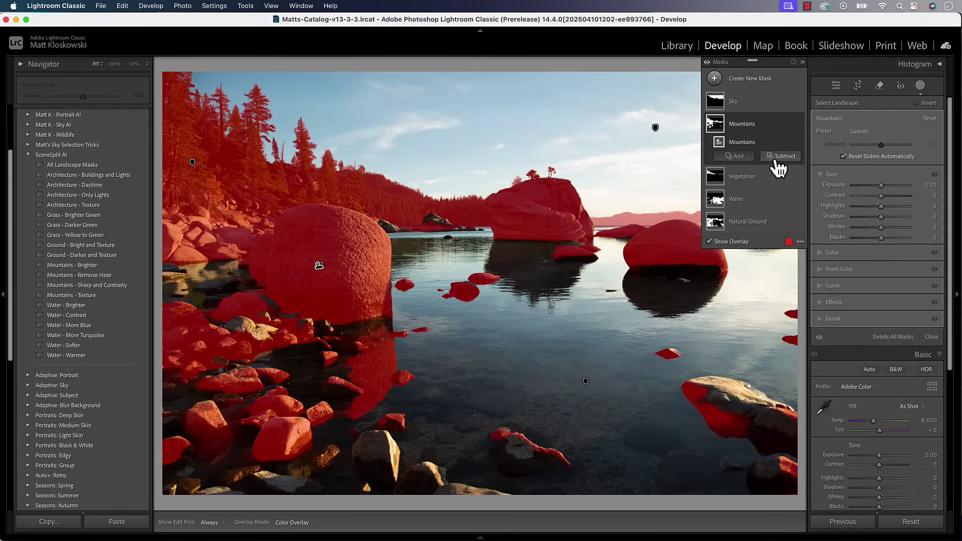